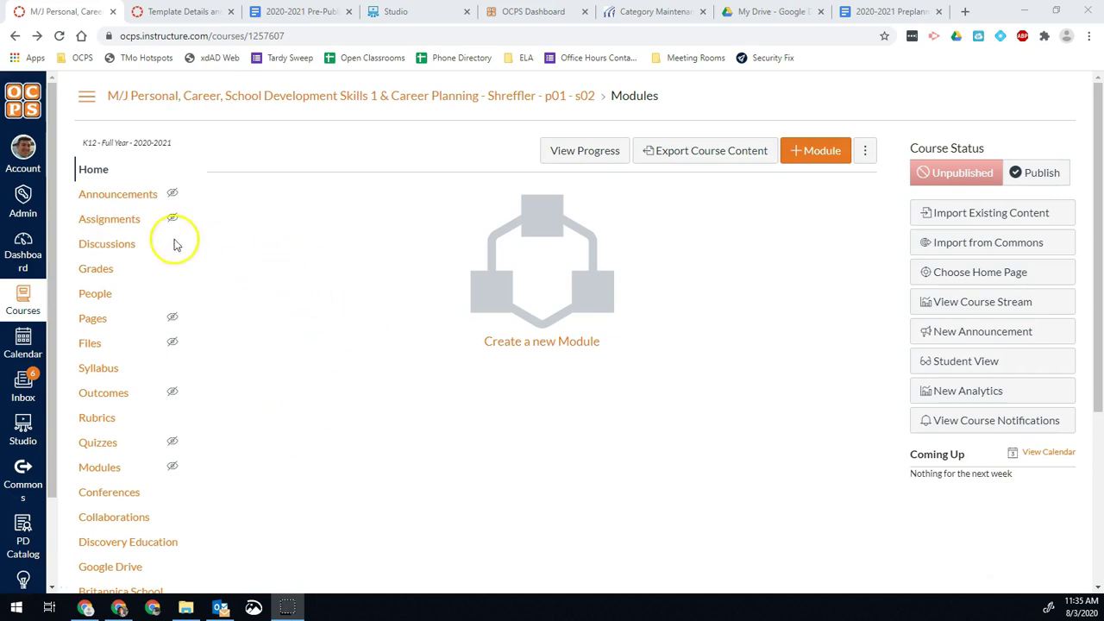
Step: Open the course's Assignments page and check the grading category names in Skyward's Category Maintenance
{"action": "left_click", "coordinate": [110, 222]}
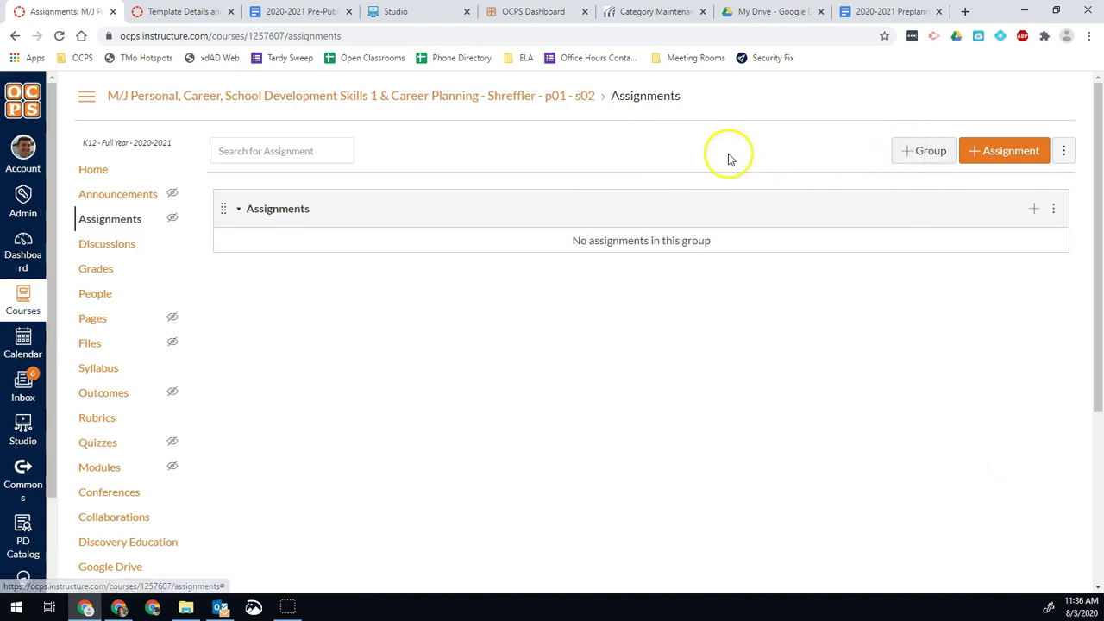
{"action": "left_click", "coordinate": [645, 11]}
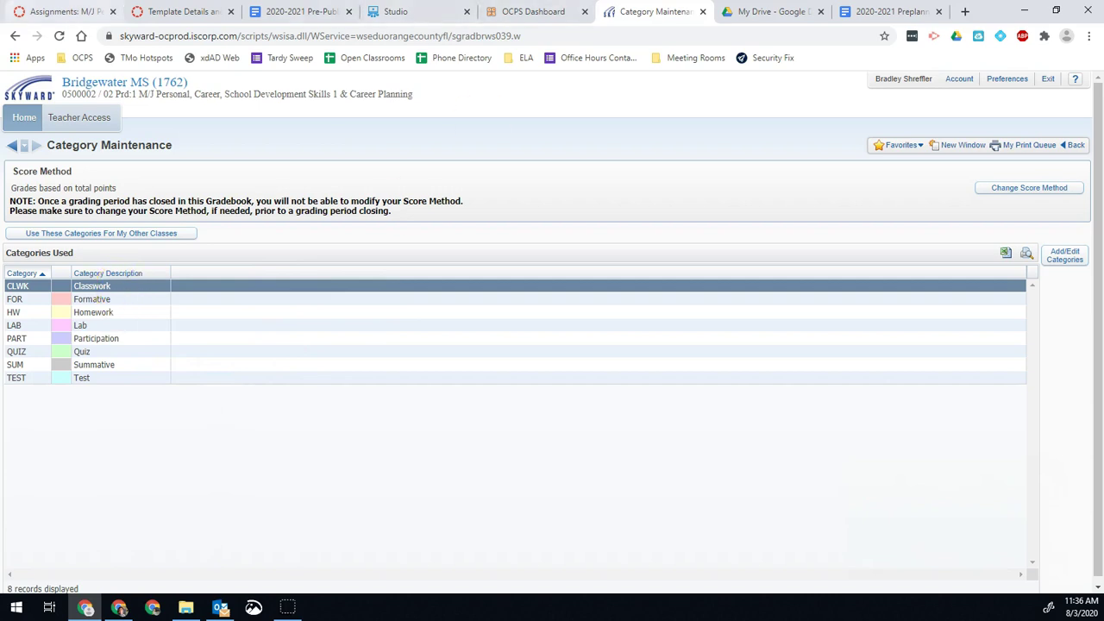
{"action": "left_click", "coordinate": [65, 11]}
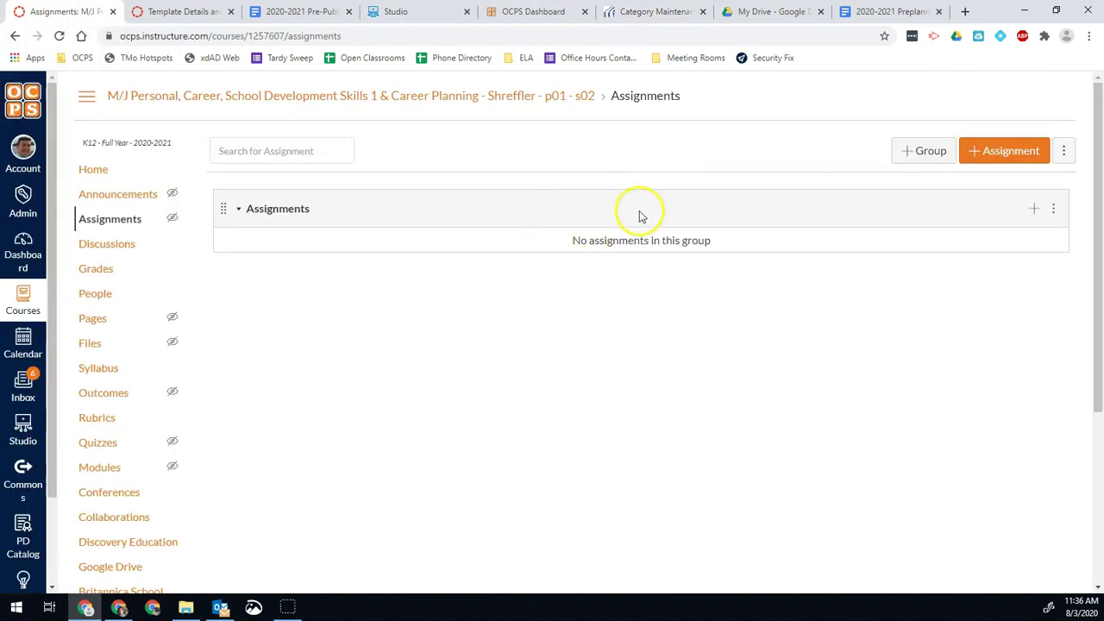
Step: Add an assignment group named Classwork to the course
{"action": "left_click", "coordinate": [923, 152]}
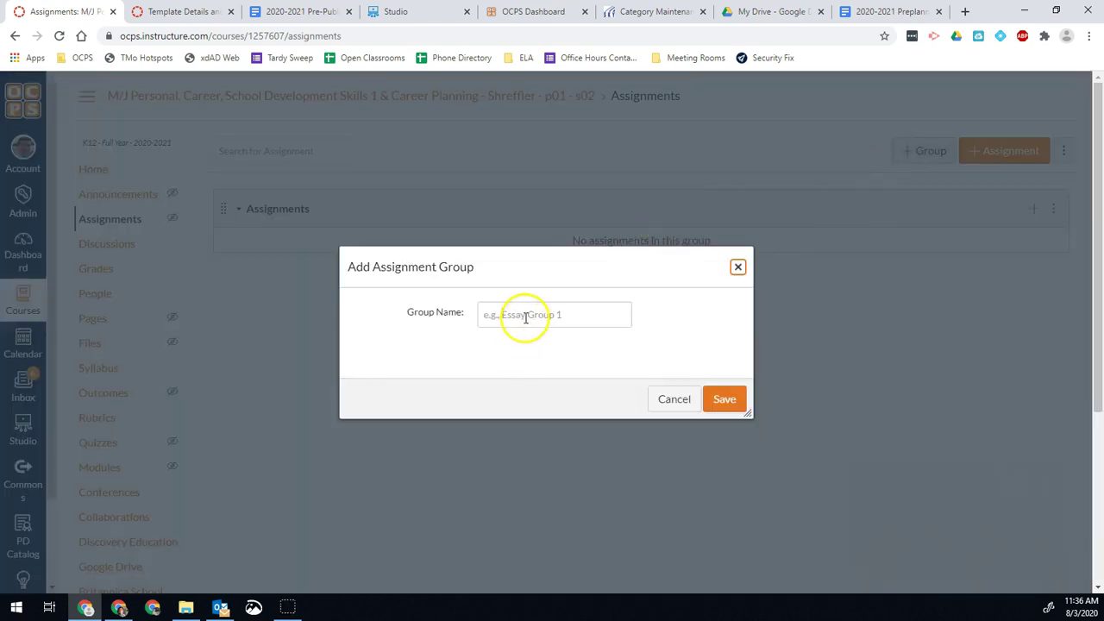
{"action": "left_click", "coordinate": [524, 316]}
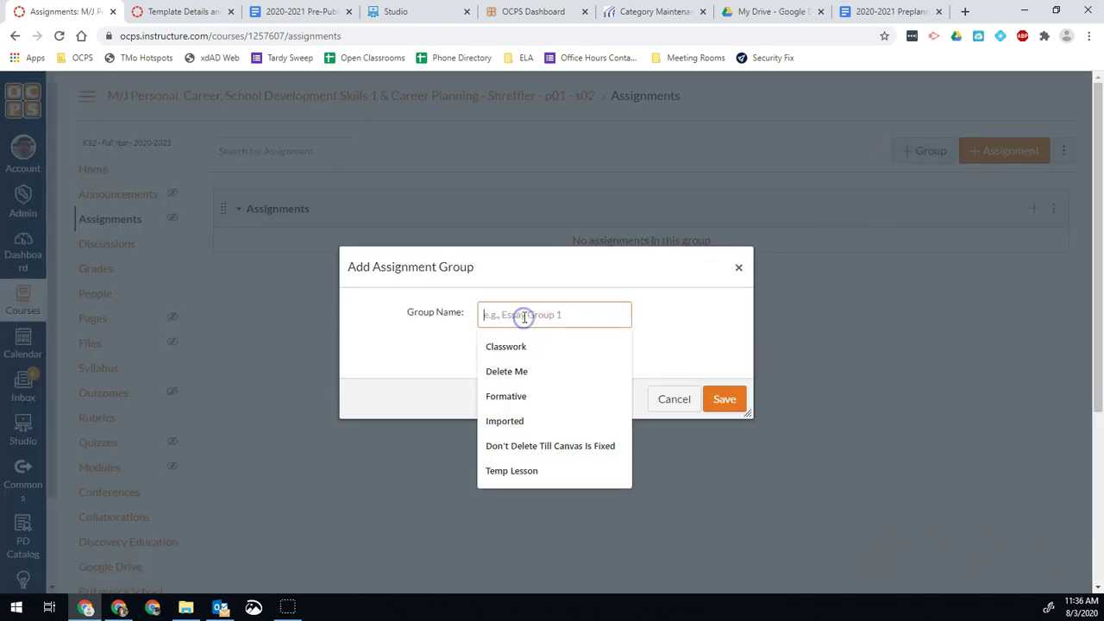
{"action": "type", "text": "Classwork"}
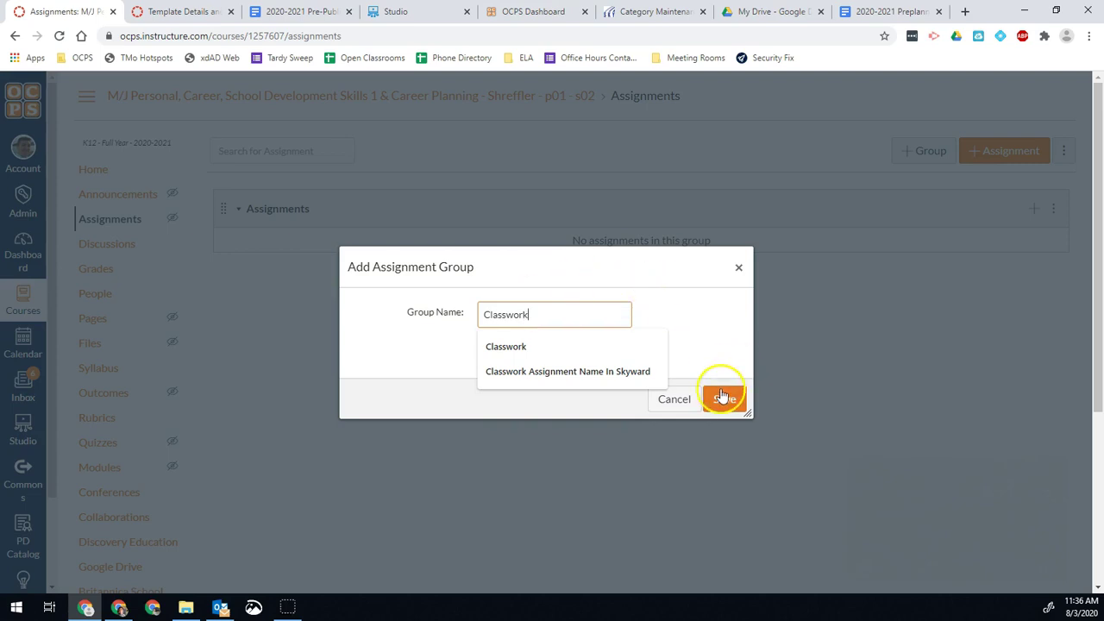
{"action": "left_click", "coordinate": [720, 398]}
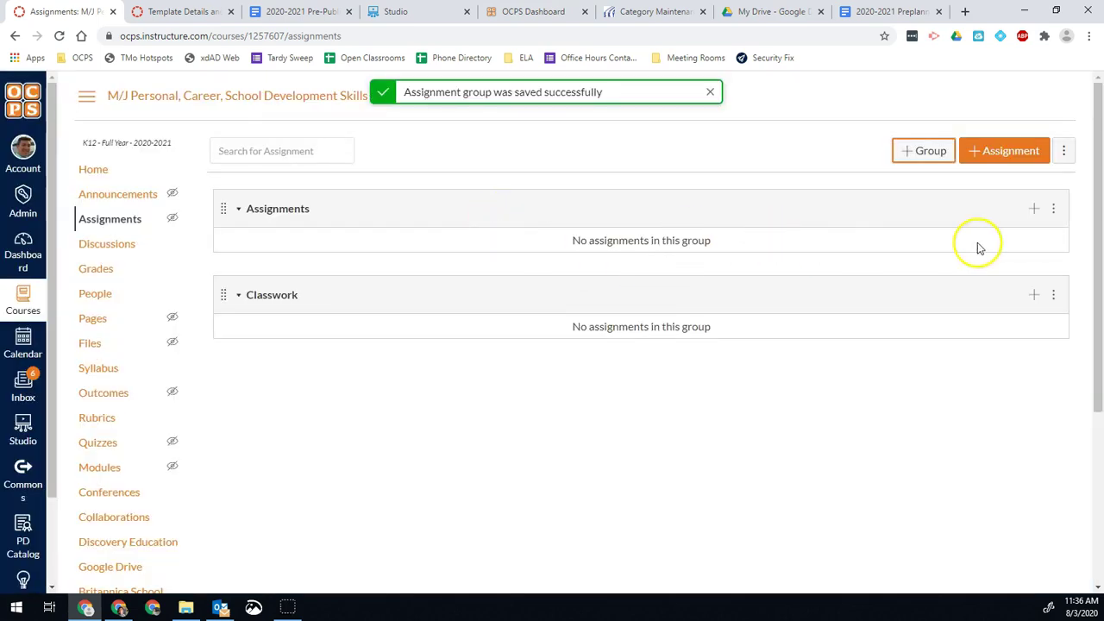
Step: Rename the default Assignments group to Formative, checking the matching category name in Skyward
{"action": "left_click", "coordinate": [1053, 210]}
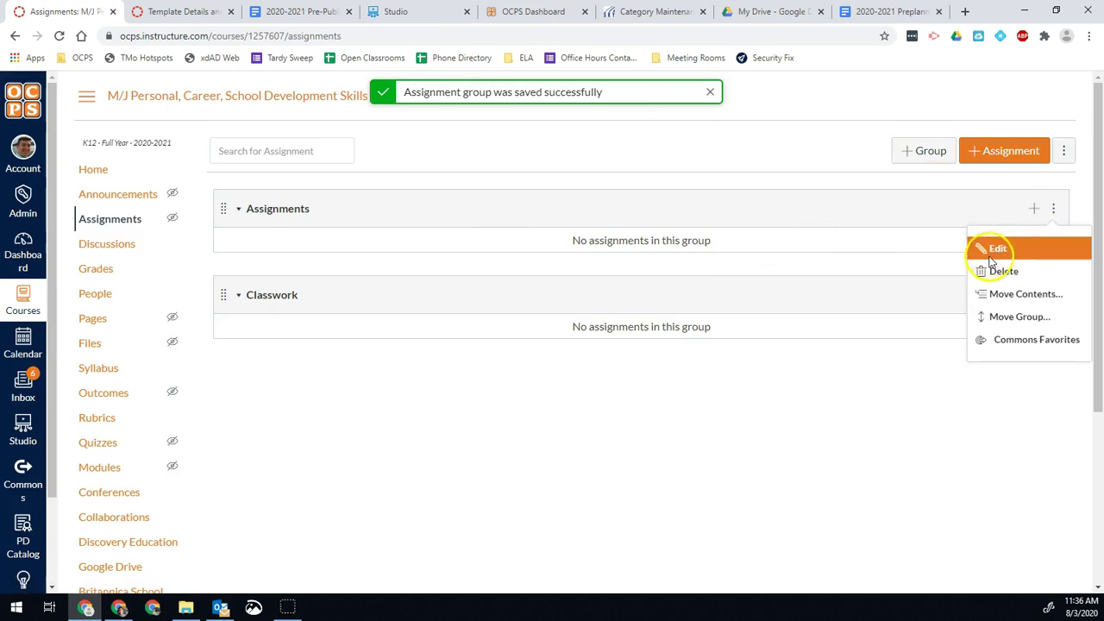
{"action": "left_click", "coordinate": [996, 248]}
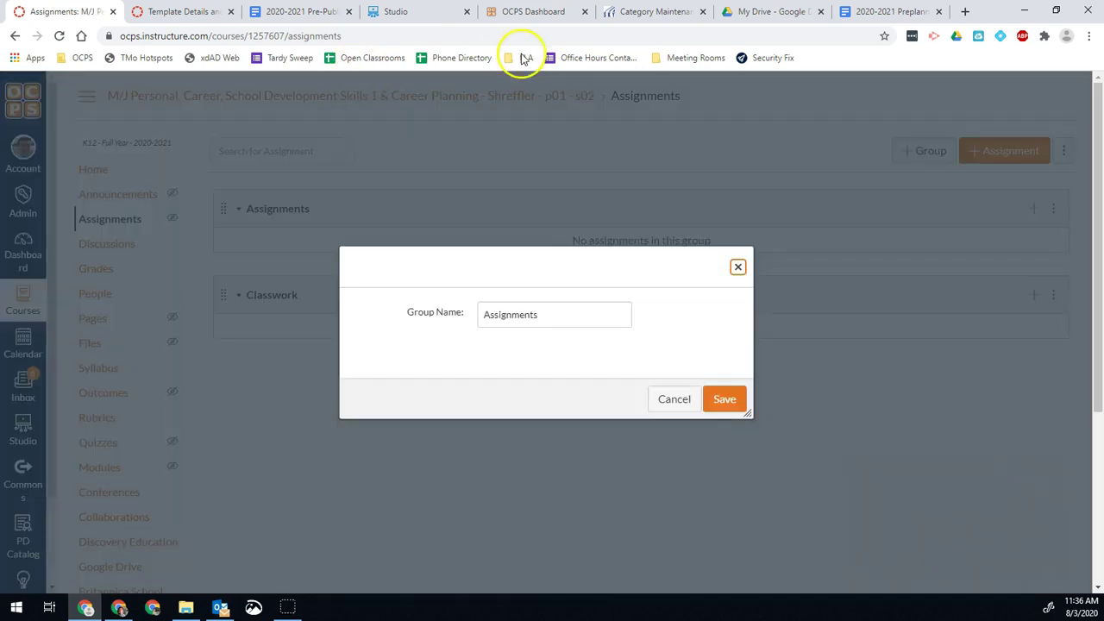
{"action": "left_click", "coordinate": [656, 11]}
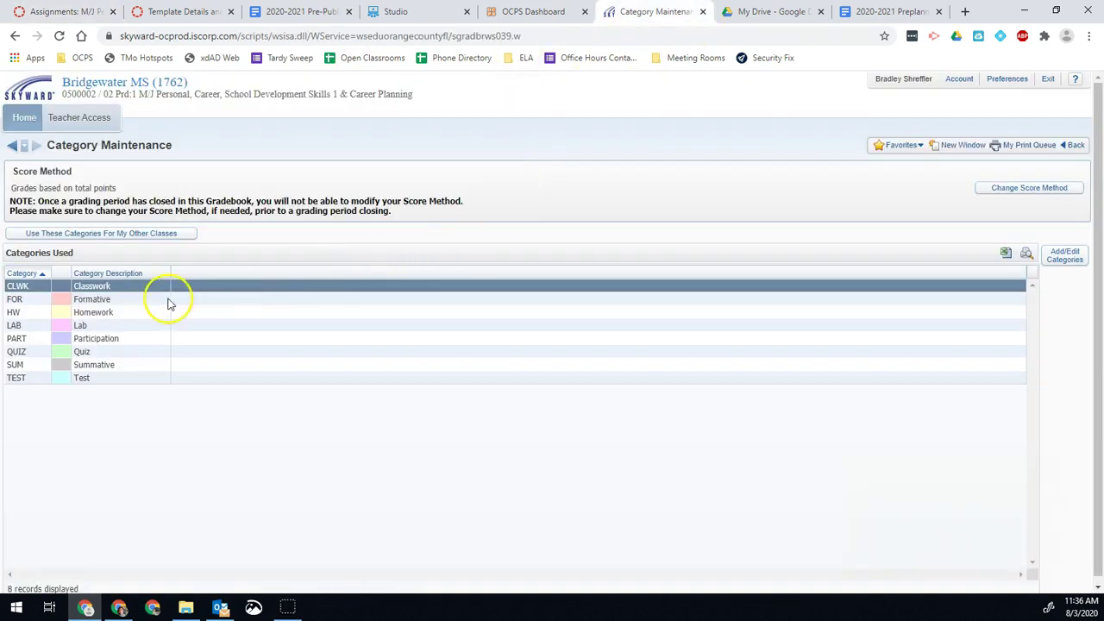
{"action": "left_click", "coordinate": [34, 12]}
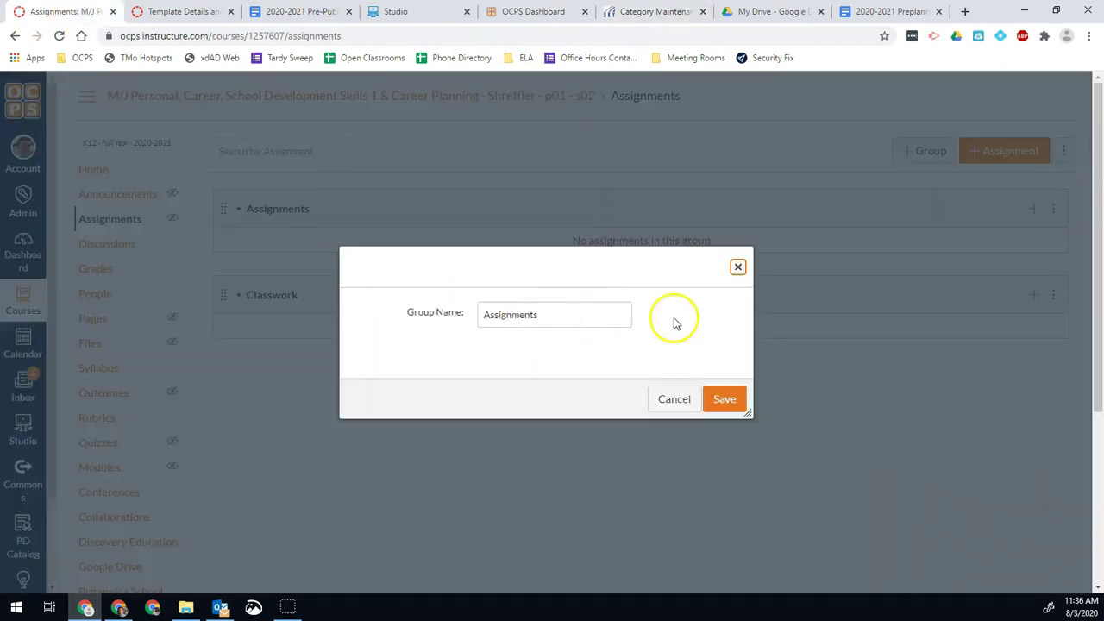
{"action": "double_click", "coordinate": [564, 314]}
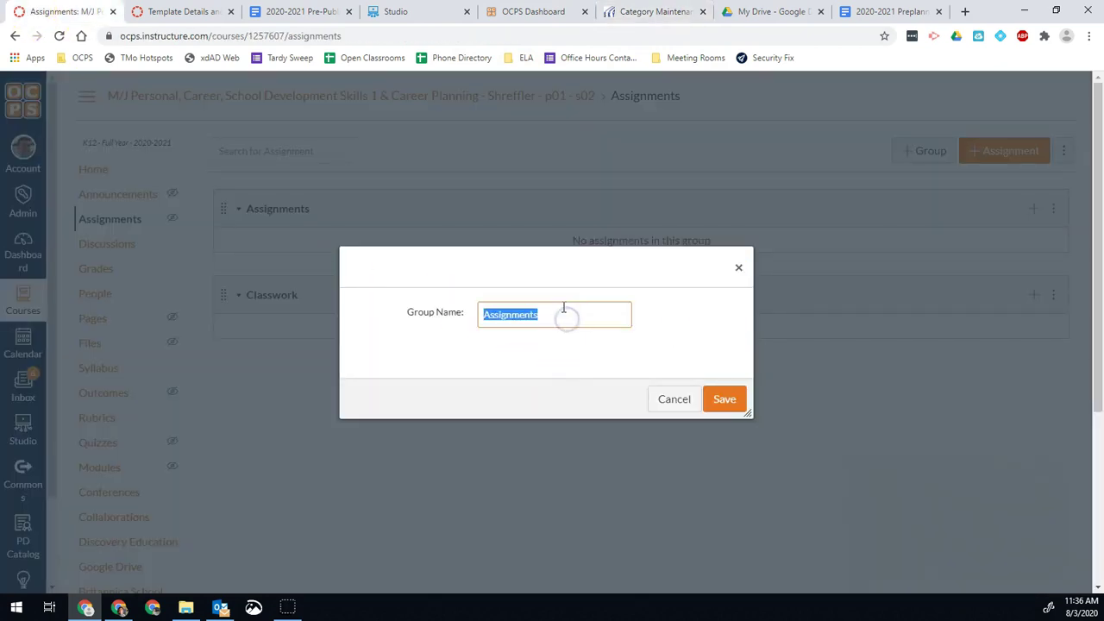
{"action": "type", "text": "Formativ"}
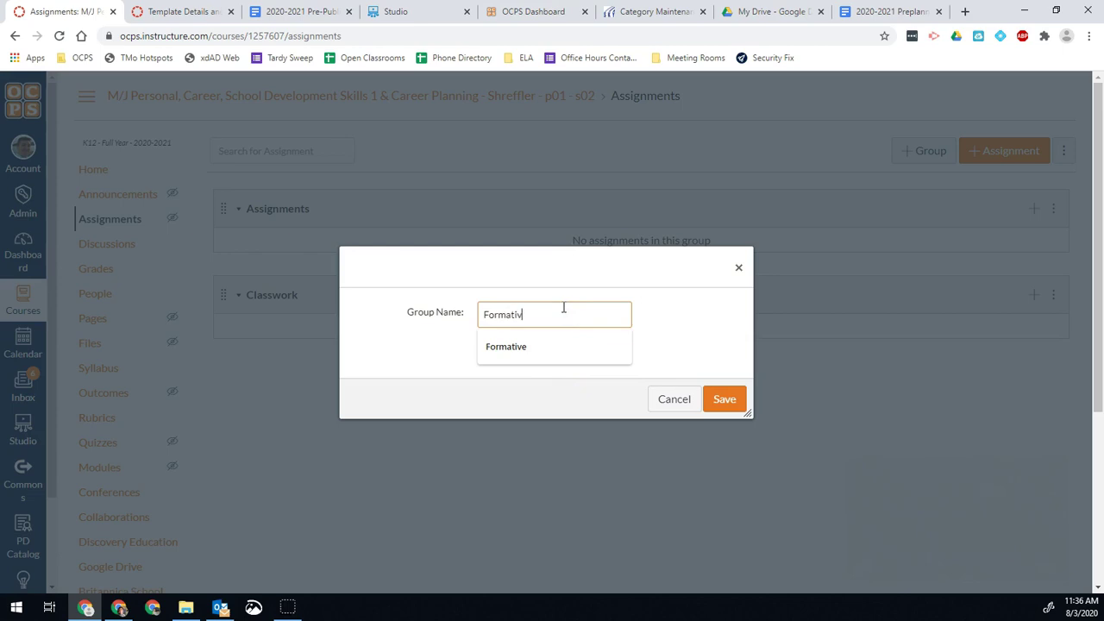
{"action": "type", "text": "e"}
{"action": "left_click", "coordinate": [723, 398]}
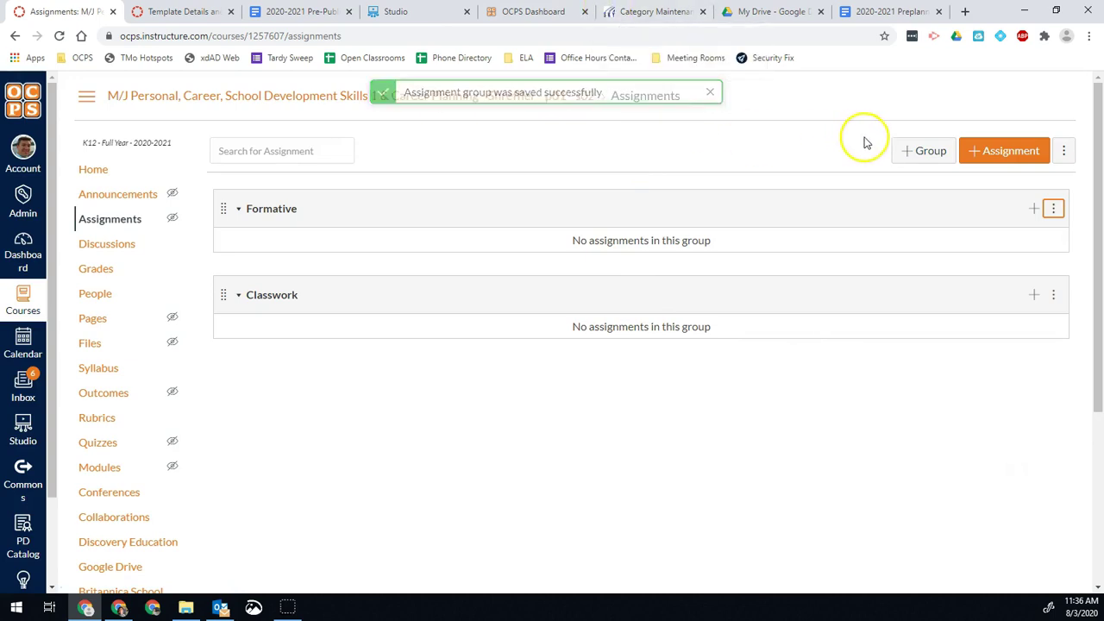
Step: Check the Skyward categories again and add an assignment group named Summative in Canvas
{"action": "left_click", "coordinate": [656, 12]}
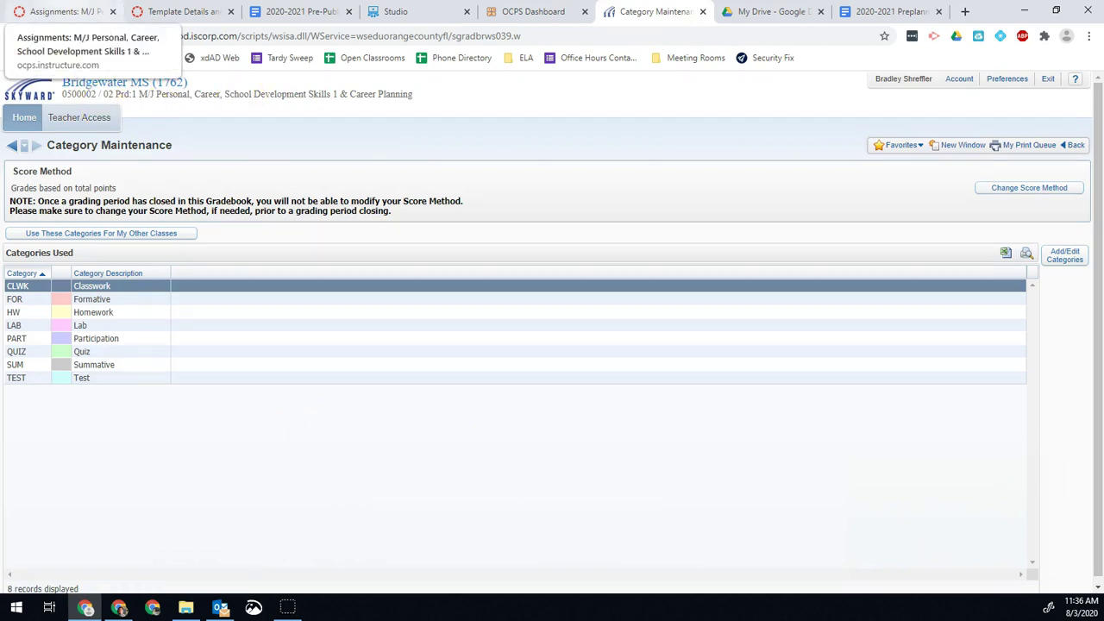
{"action": "left_click", "coordinate": [65, 12]}
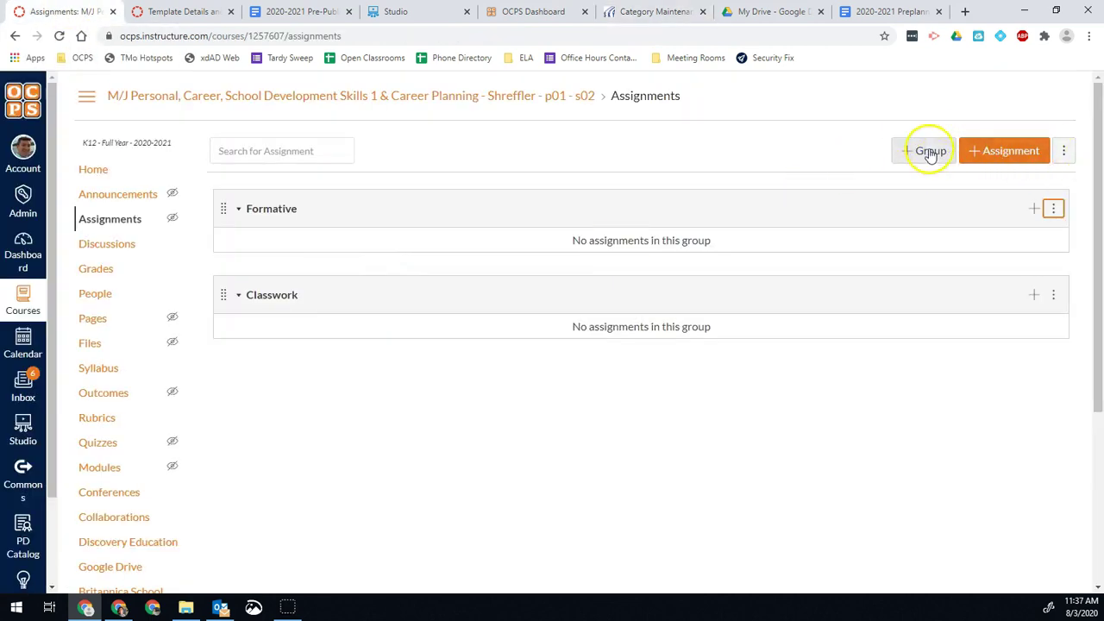
{"action": "left_click", "coordinate": [929, 153]}
{"action": "left_click", "coordinate": [588, 309]}
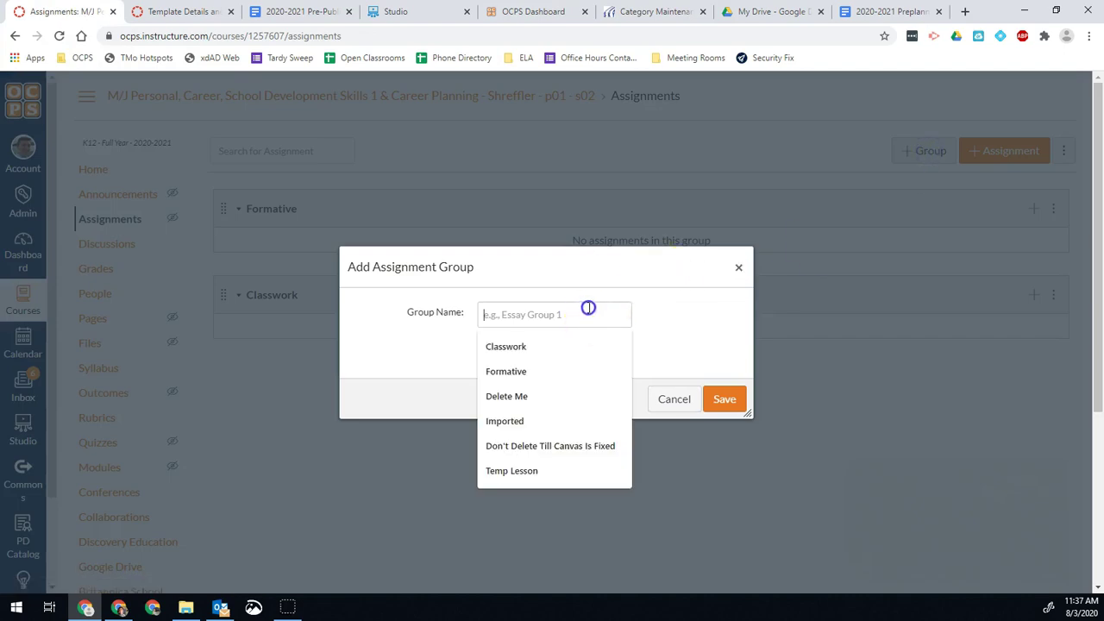
{"action": "type", "text": "Summative"}
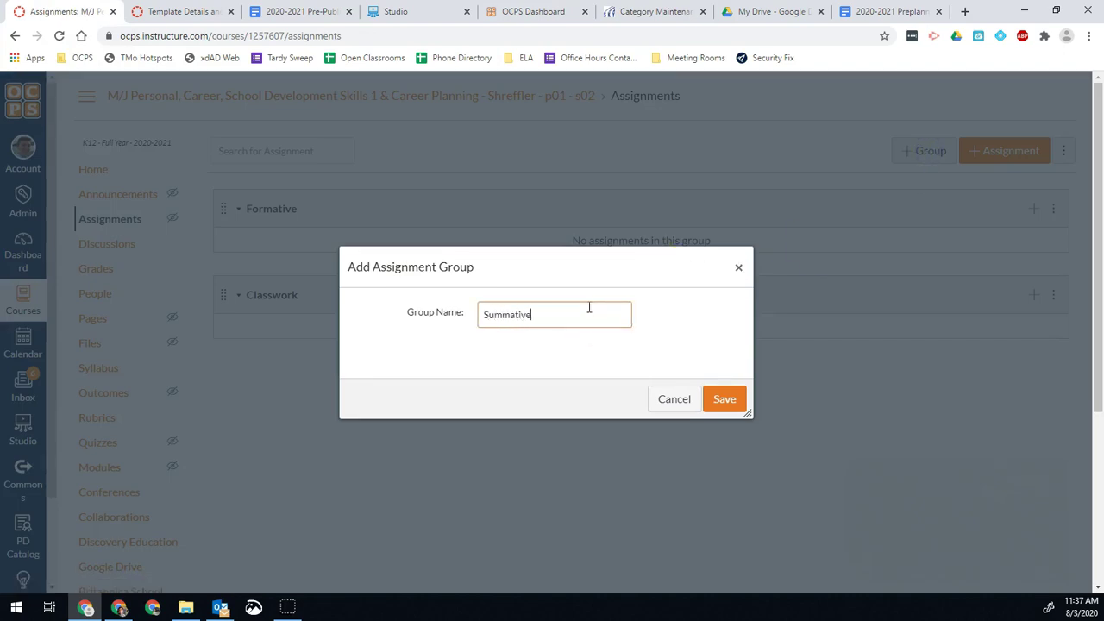
{"action": "left_click", "coordinate": [736, 393]}
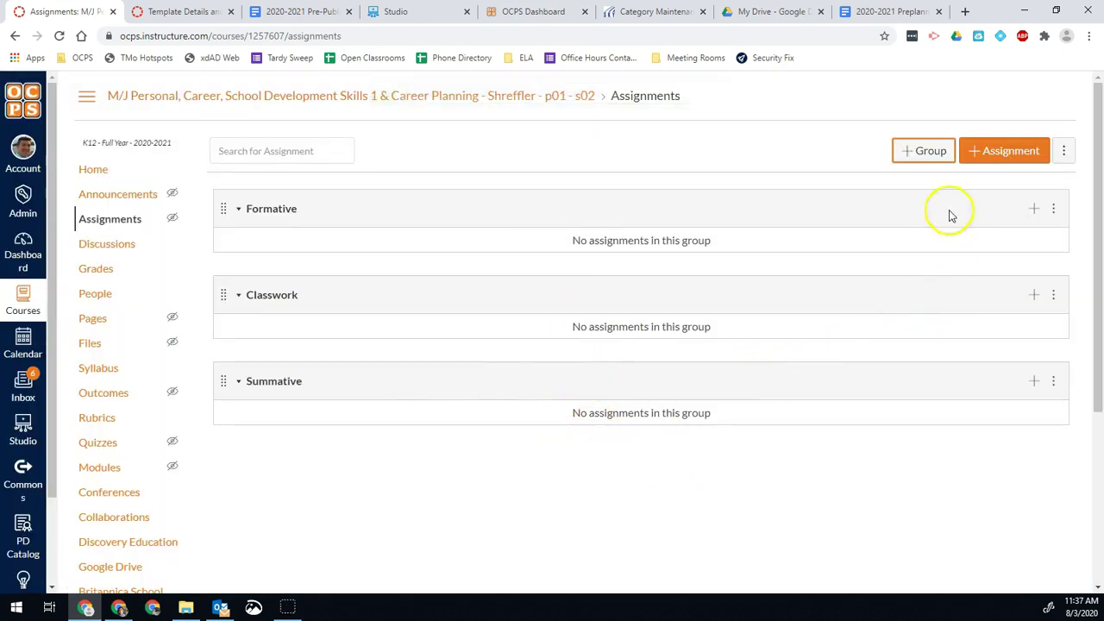
Step: Start a new assignment and review its Assignment Group choices, keeping Formative selected
{"action": "left_click", "coordinate": [992, 160]}
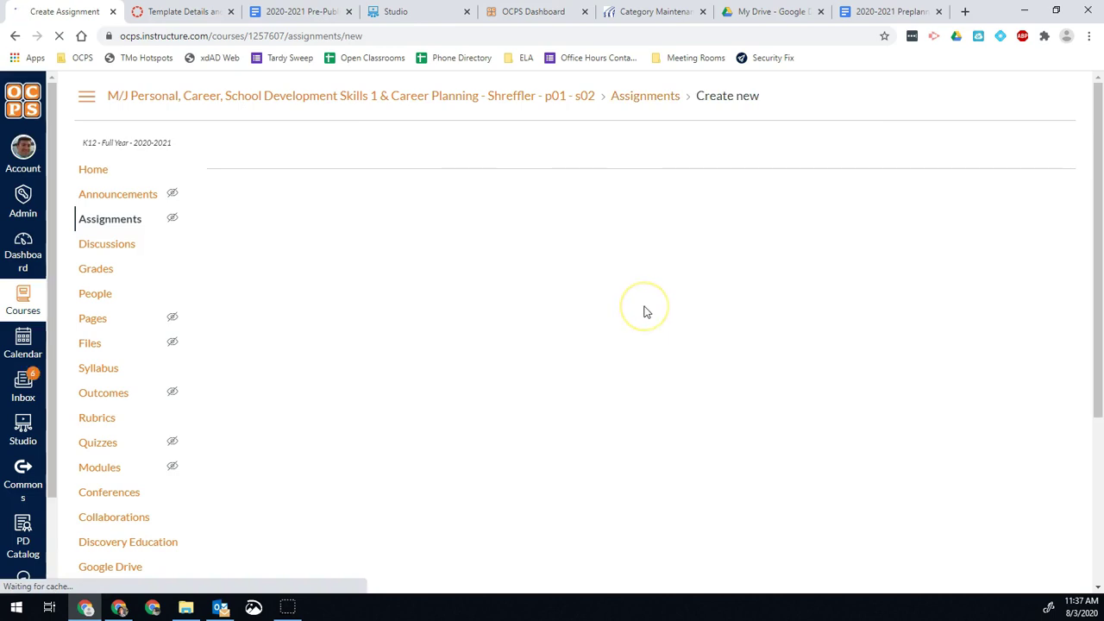
{"action": "left_click", "coordinate": [606, 306]}
{"action": "left_click", "coordinate": [721, 231]}
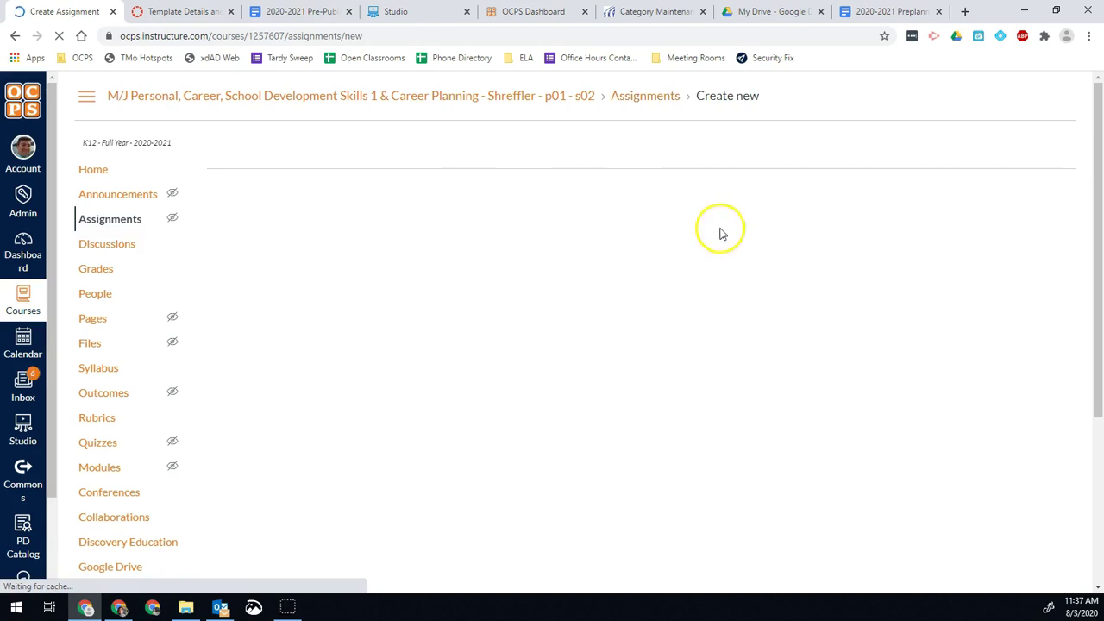
{"action": "left_click", "coordinate": [397, 194]}
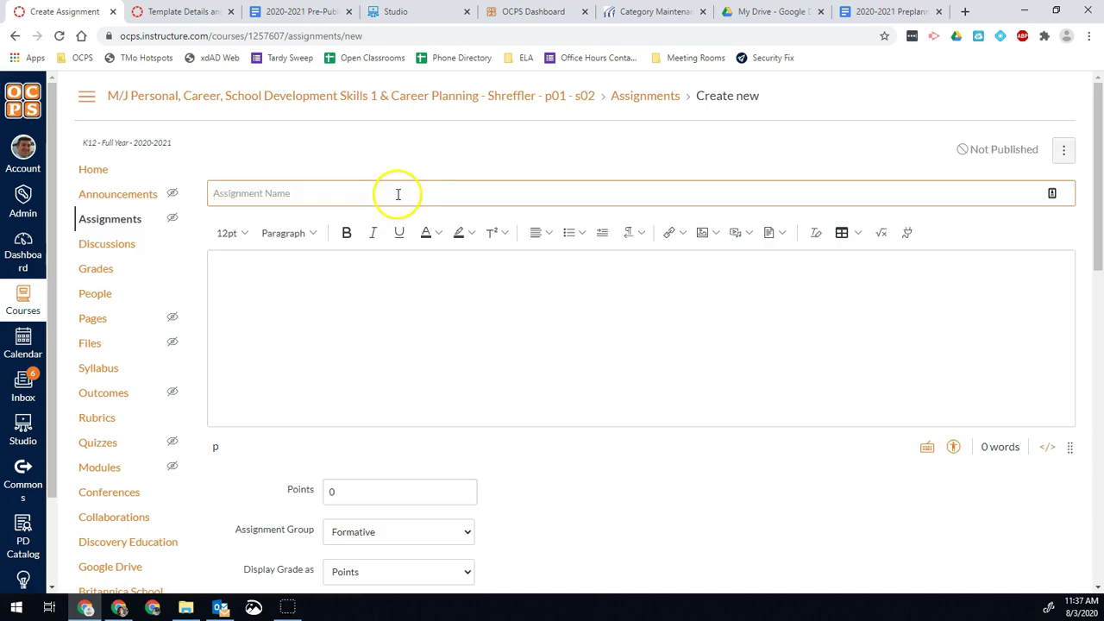
{"action": "scroll", "coordinate": [562, 251], "scroll_direction": "down", "scroll_amount": 1}
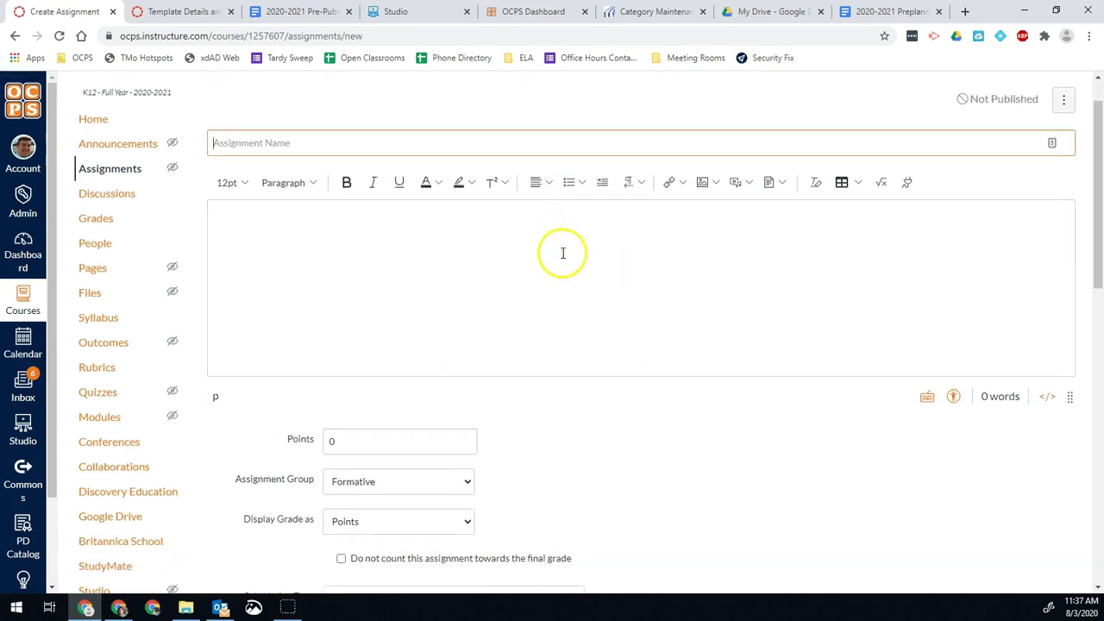
{"action": "scroll", "coordinate": [569, 307], "scroll_direction": "down", "scroll_amount": 2}
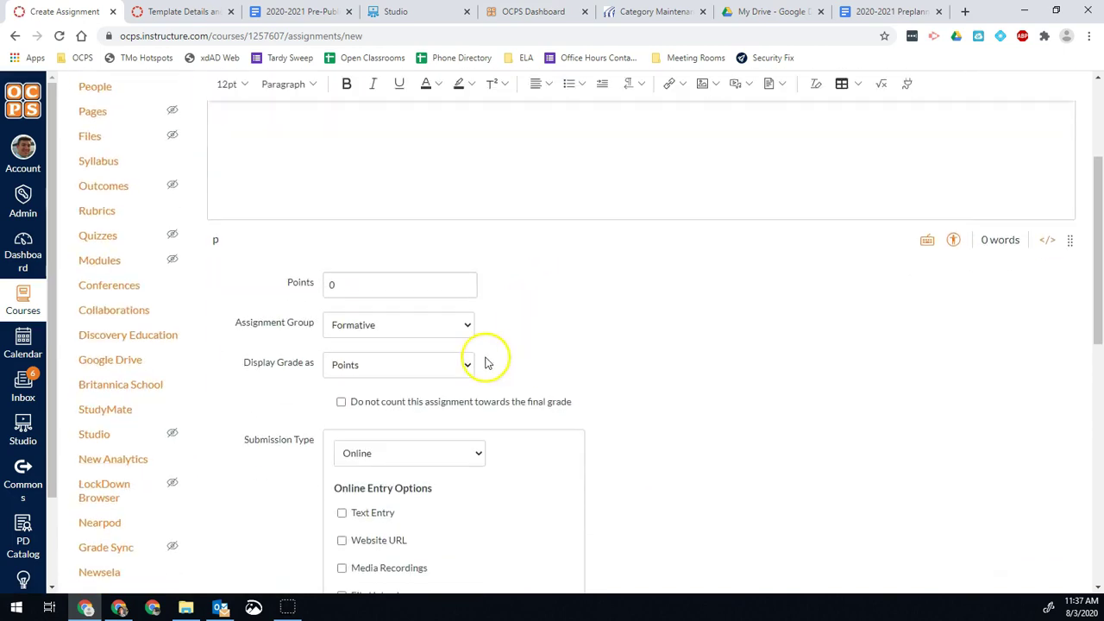
{"action": "left_click", "coordinate": [390, 325]}
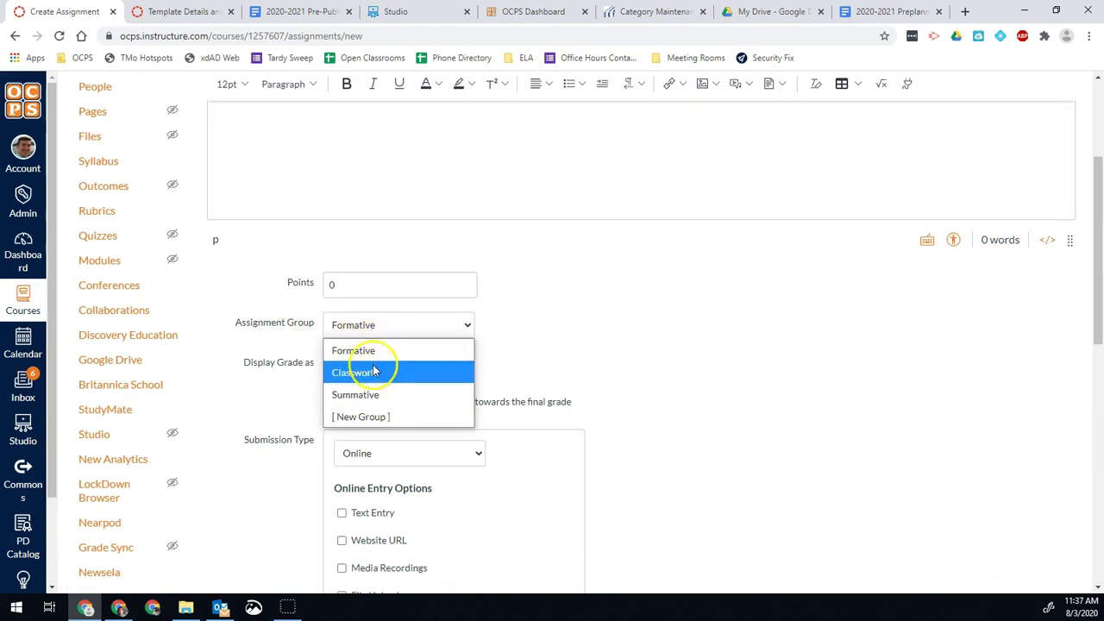
{"action": "left_click", "coordinate": [610, 334]}
Step: Include the new assignment's grades when syncing to Skyward EA+
{"action": "scroll", "coordinate": [618, 339], "scroll_direction": "down", "scroll_amount": 5}
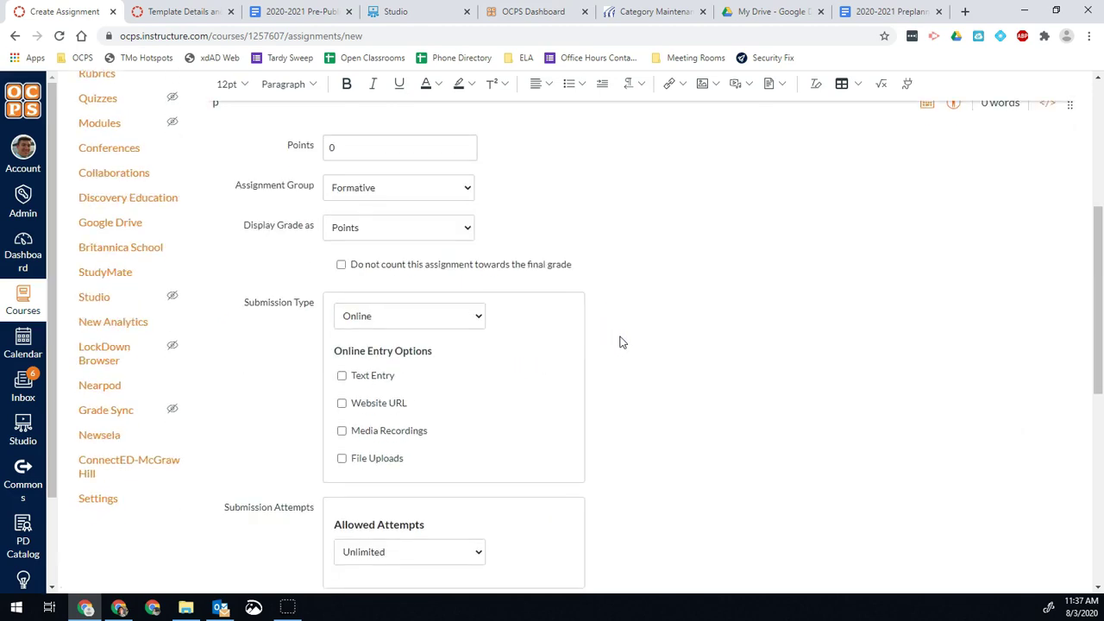
{"action": "scroll", "coordinate": [620, 342], "scroll_direction": "down", "scroll_amount": 2}
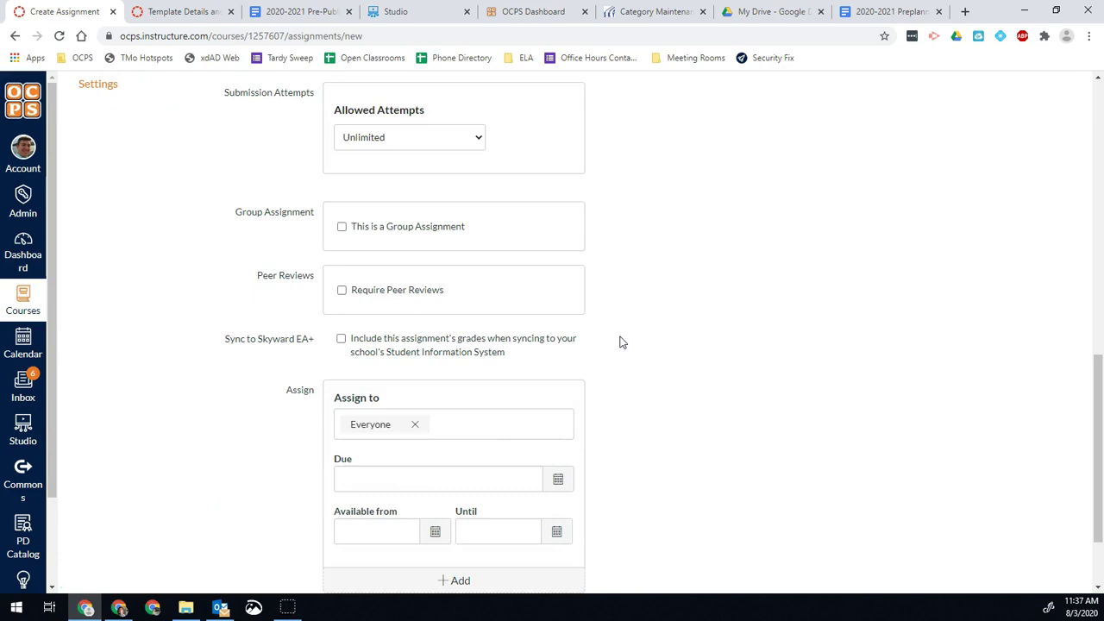
{"action": "scroll", "coordinate": [619, 342], "scroll_direction": "down", "scroll_amount": 1}
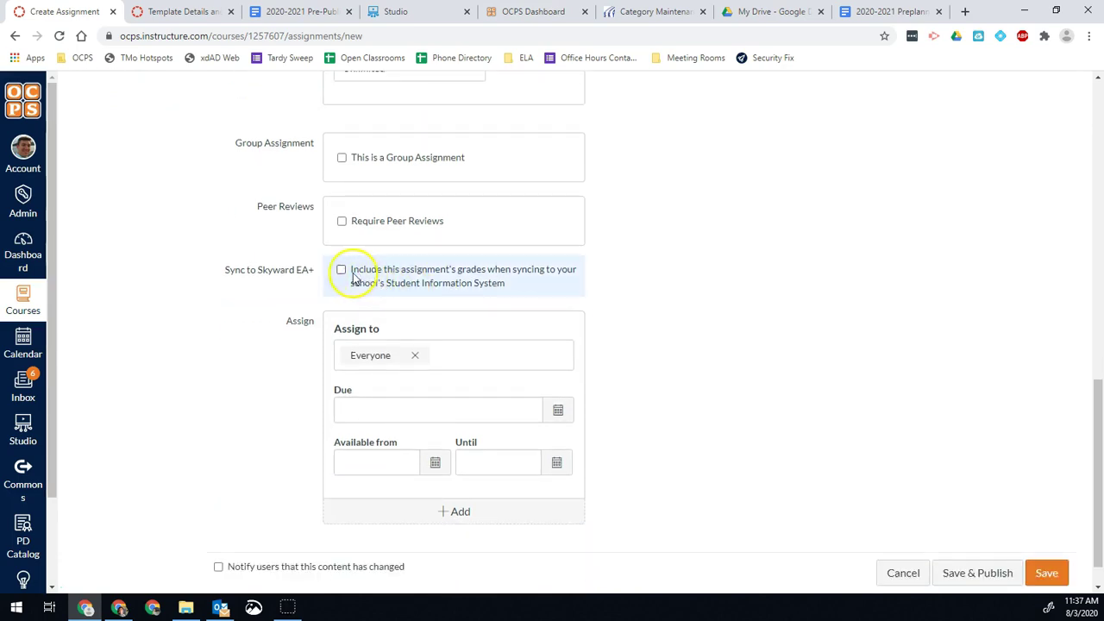
{"action": "left_click", "coordinate": [343, 272]}
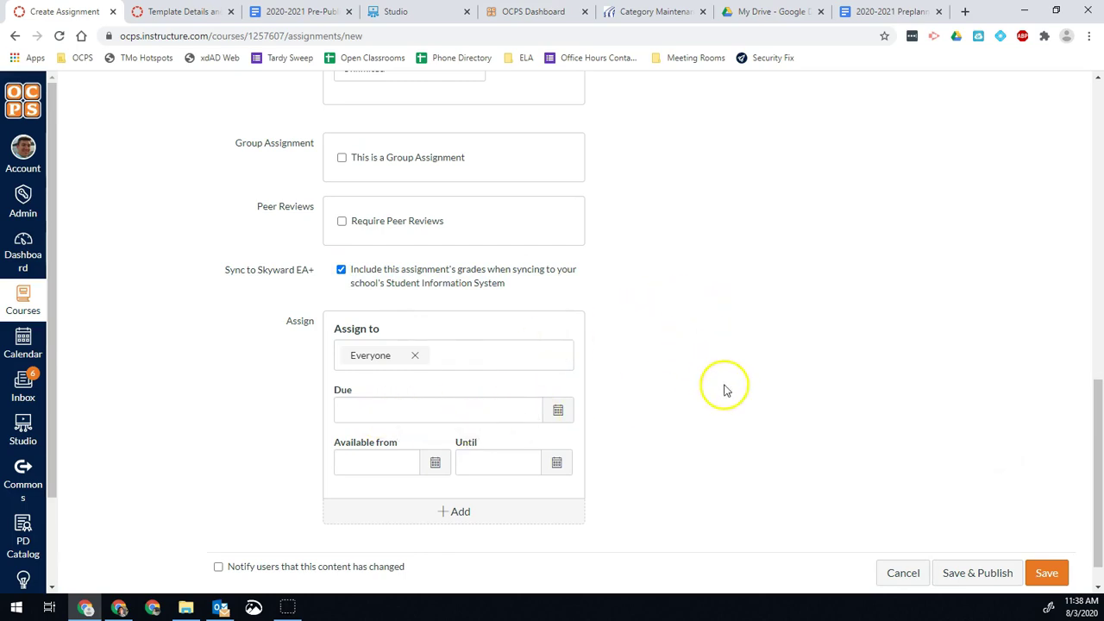
{"action": "scroll", "coordinate": [728, 387], "scroll_direction": "down", "scroll_amount": 1}
{"action": "scroll", "coordinate": [727, 393], "scroll_direction": "up", "scroll_amount": 5}
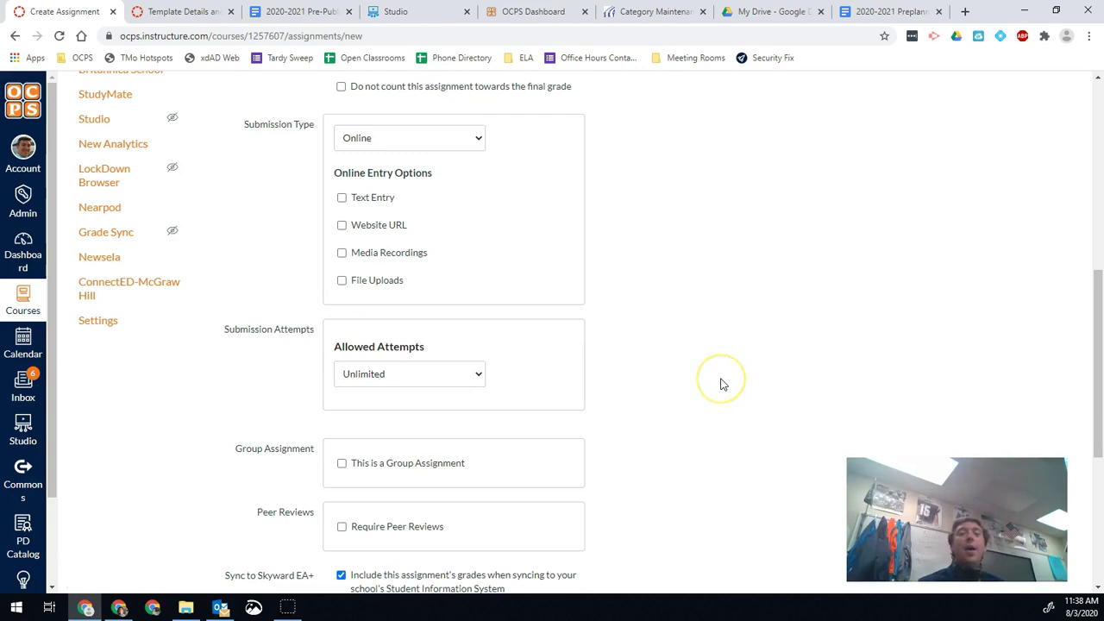